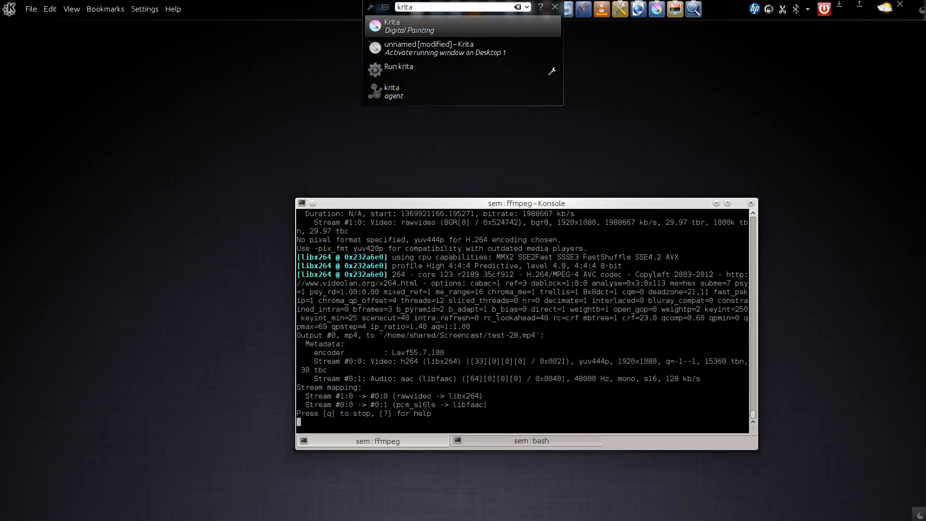
- Launch Krita and create a 1920×1200 px, RGB, 16-bit document
{"action": "left_click", "coordinate": [471, 44]}
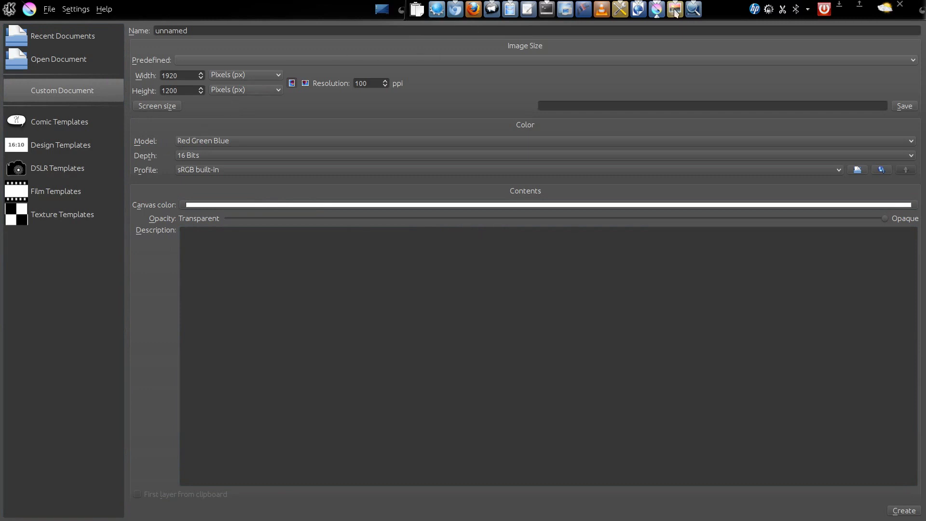
{"action": "left_click", "coordinate": [689, 14]}
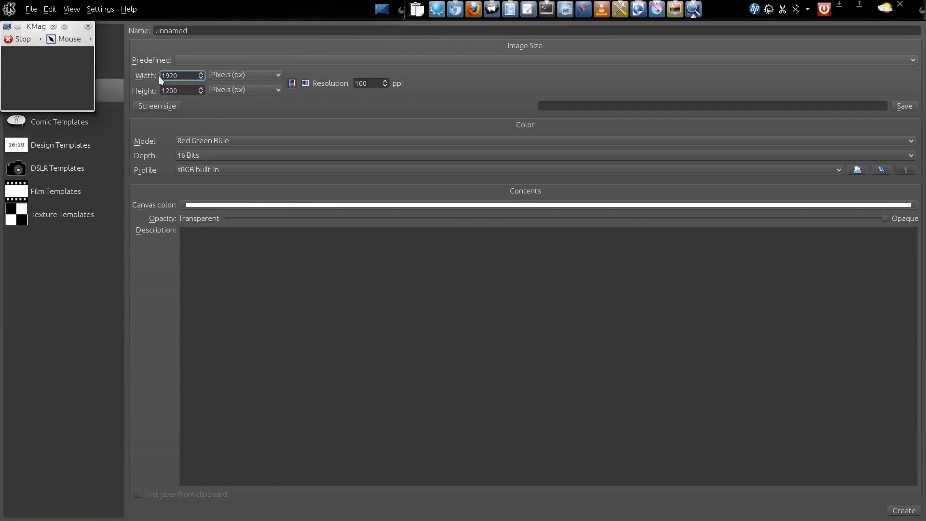
{"action": "left_click", "coordinate": [73, 41]}
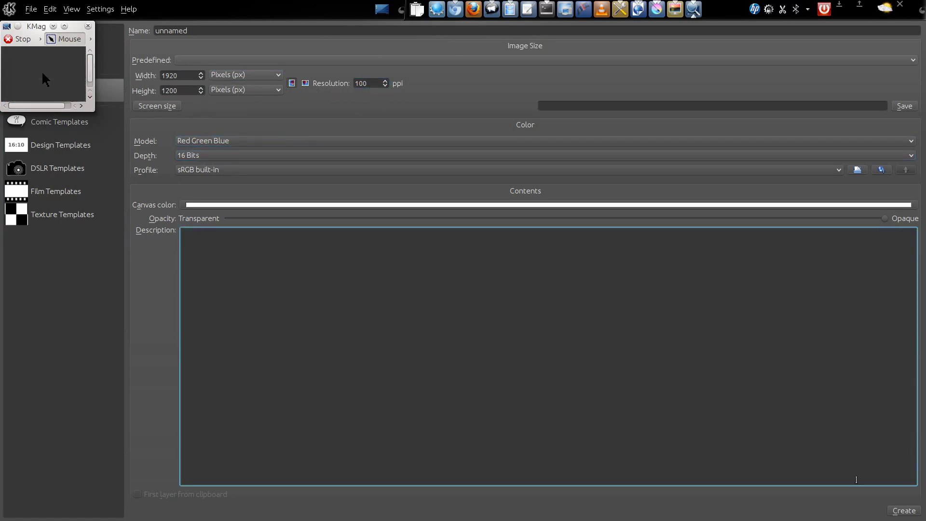
{"action": "left_click", "coordinate": [903, 511]}
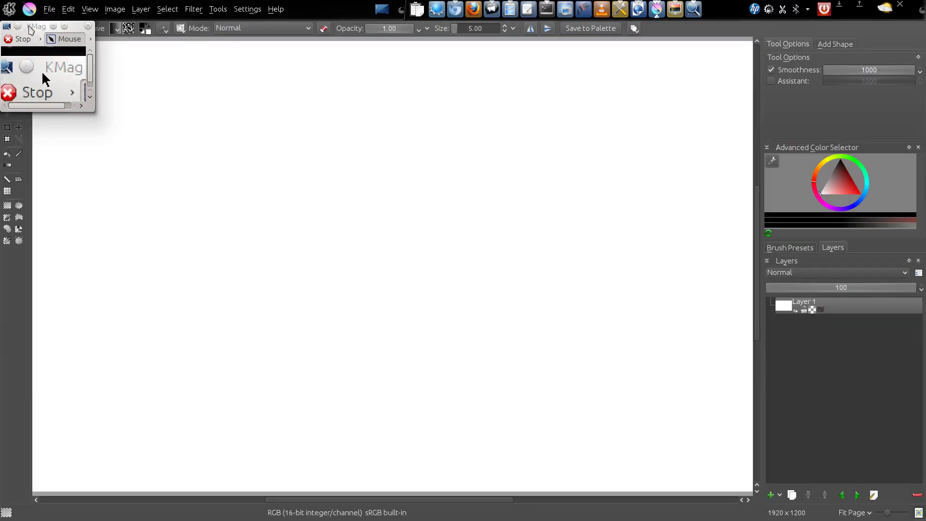
- Apply the Other > Random Noise filter with default settings to the blank canvas
{"action": "left_click_drag", "start_coordinate": [29, 26], "coordinate": [28, 433]}
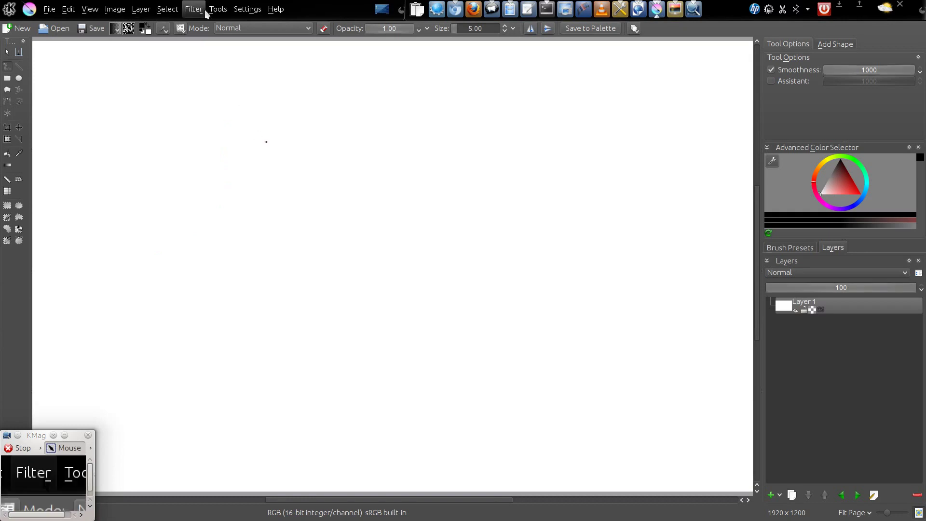
{"action": "left_click", "coordinate": [199, 10]}
{"action": "mouse_move", "coordinate": [203, 134]}
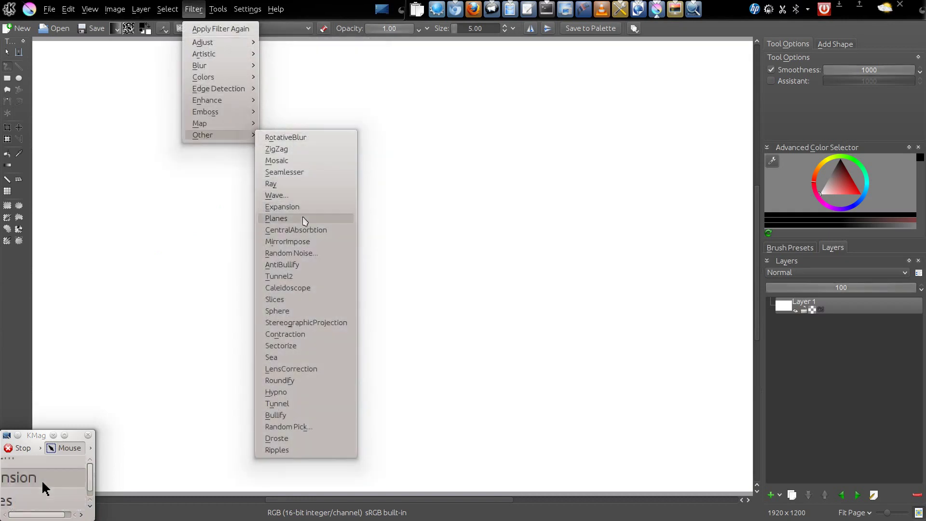
{"action": "left_click", "coordinate": [281, 255]}
{"action": "left_click", "coordinate": [458, 317]}
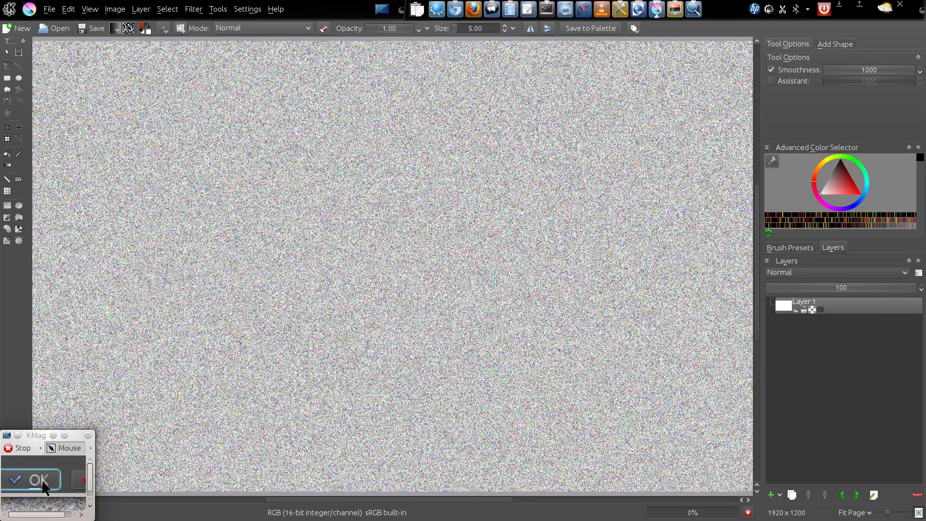
- Desaturate the noise layer to greyscale and duplicate it
{"action": "left_click", "coordinate": [193, 9]}
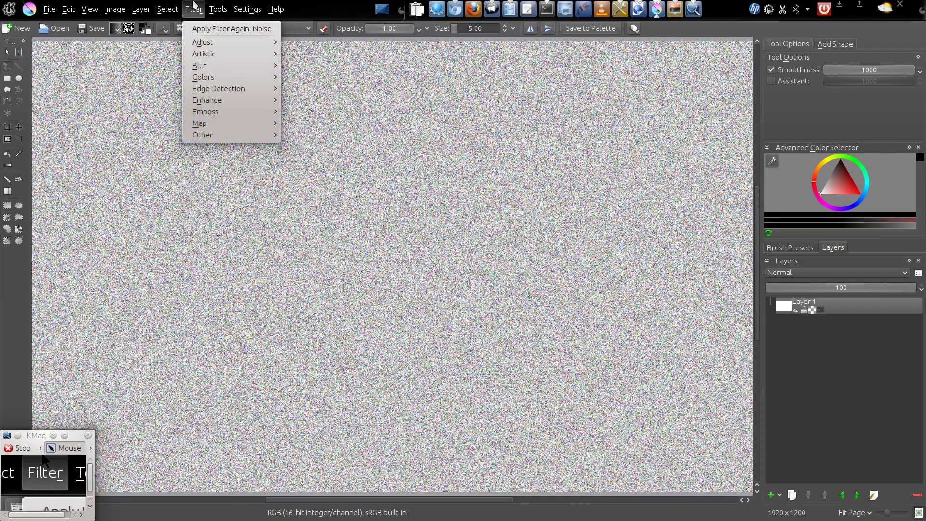
{"action": "key", "text": "Escape"}
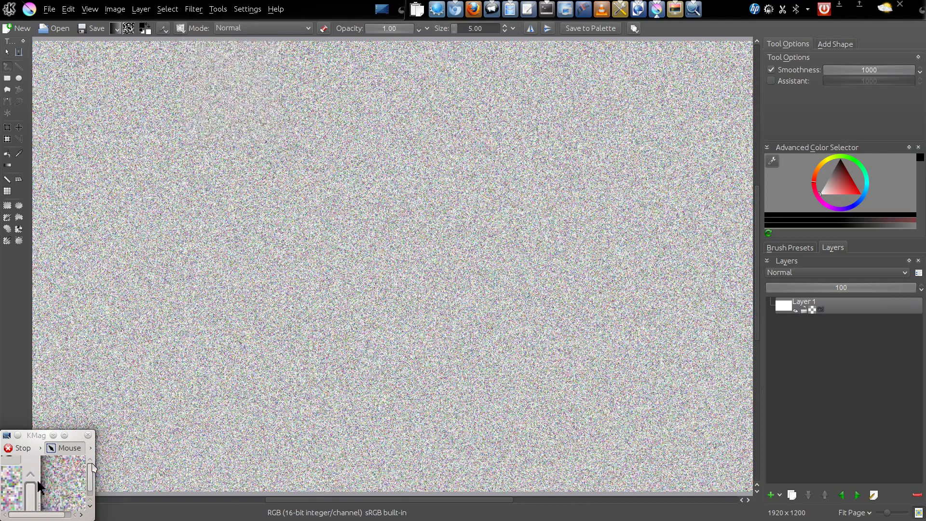
{"action": "left_click_drag", "start_coordinate": [95, 461], "coordinate": [200, 463]}
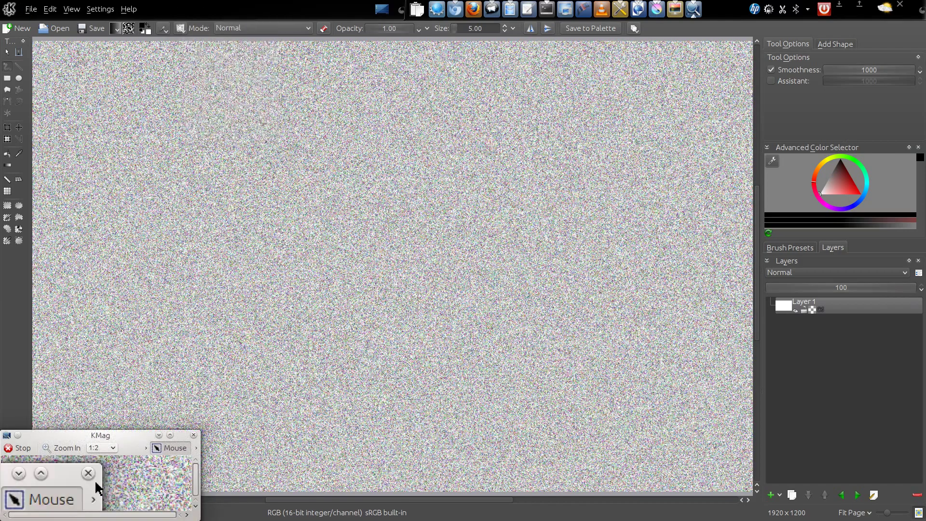
{"action": "left_click", "coordinate": [161, 44]}
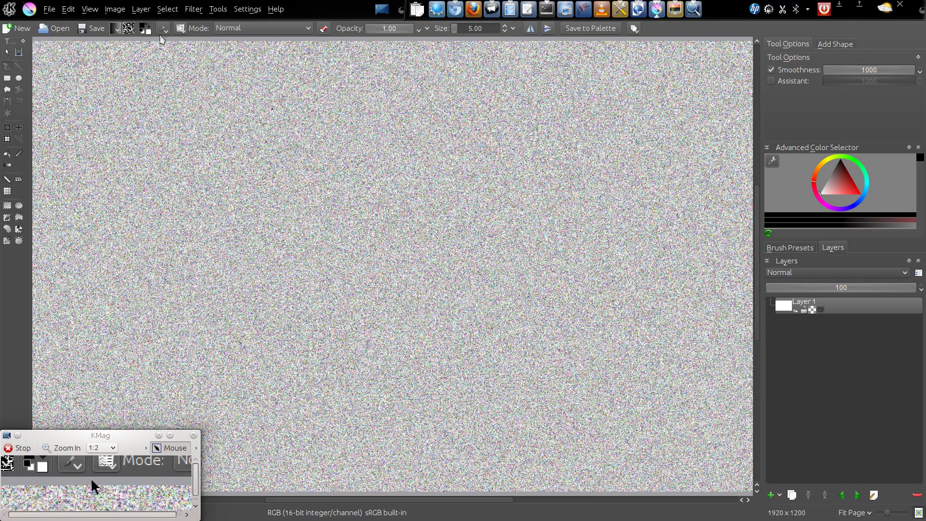
{"action": "left_click", "coordinate": [193, 8]}
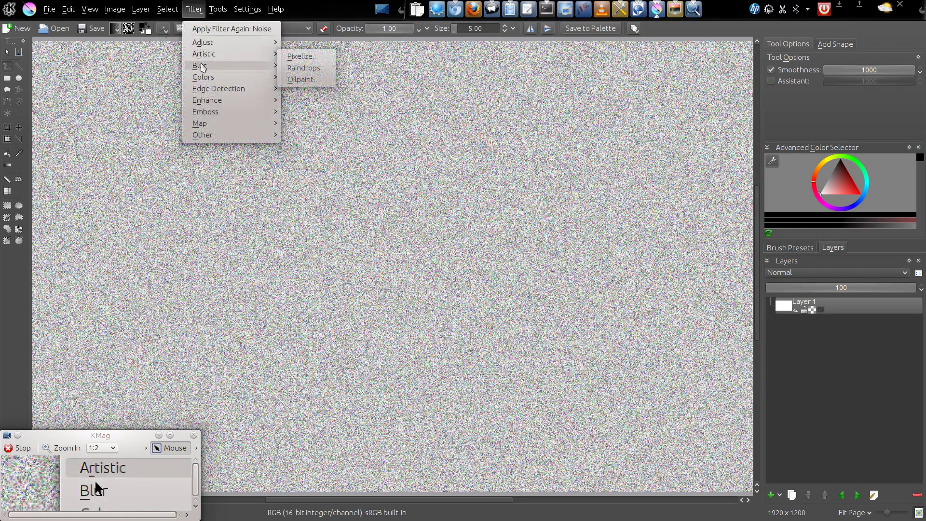
{"action": "mouse_move", "coordinate": [203, 42]}
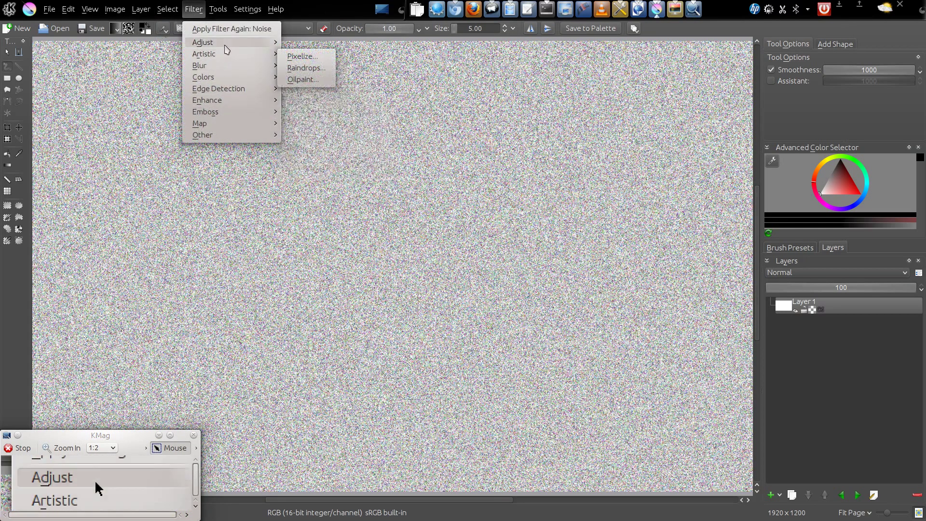
{"action": "left_click", "coordinate": [312, 103]}
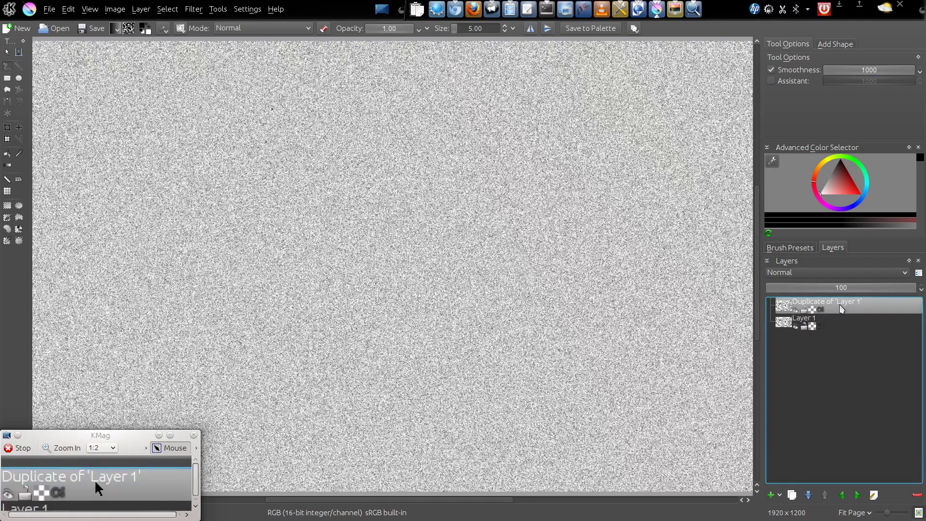
{"action": "left_click", "coordinate": [193, 9]}
{"action": "mouse_move", "coordinate": [199, 65]}
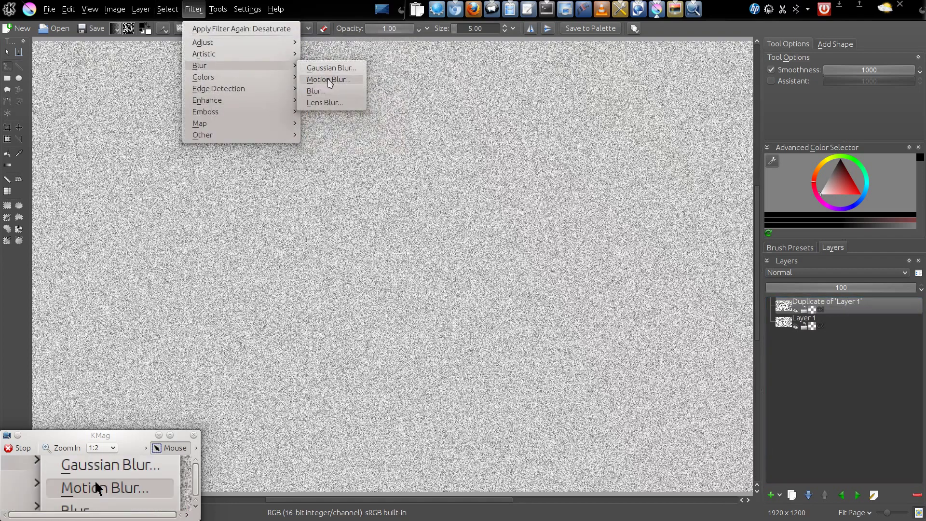
- Give the duplicate noise layer a 0° Motion Blur of length 100
{"action": "left_click", "coordinate": [322, 78]}
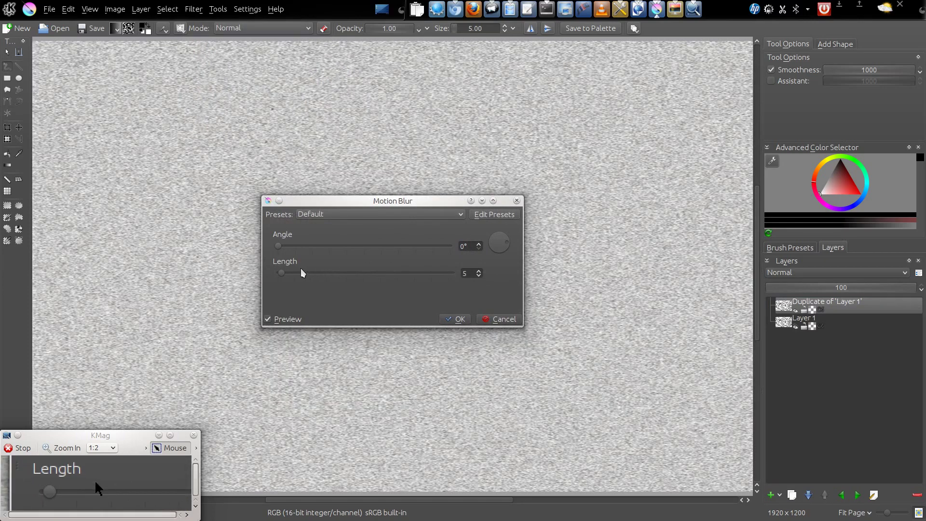
{"action": "left_click", "coordinate": [464, 273]}
{"action": "type", "text": "100"}
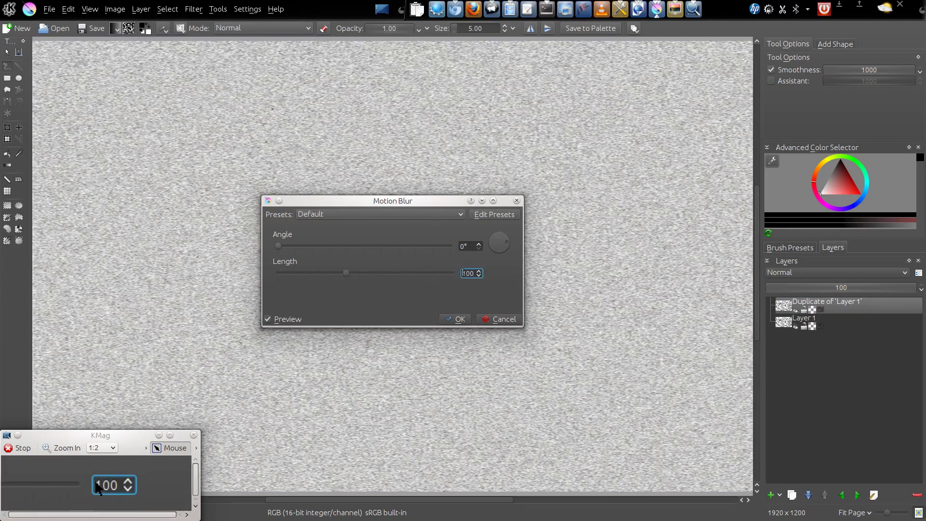
{"action": "left_click", "coordinate": [455, 319]}
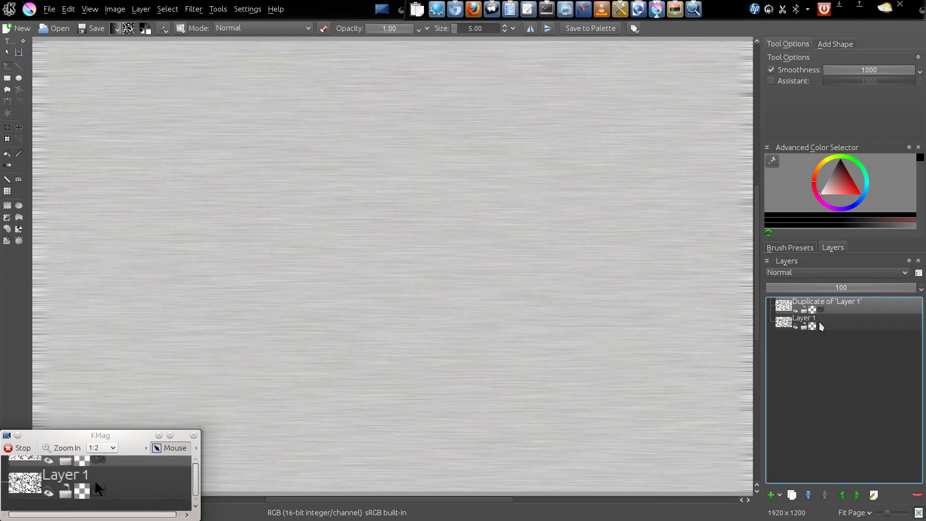
{"action": "left_click", "coordinate": [870, 327]}
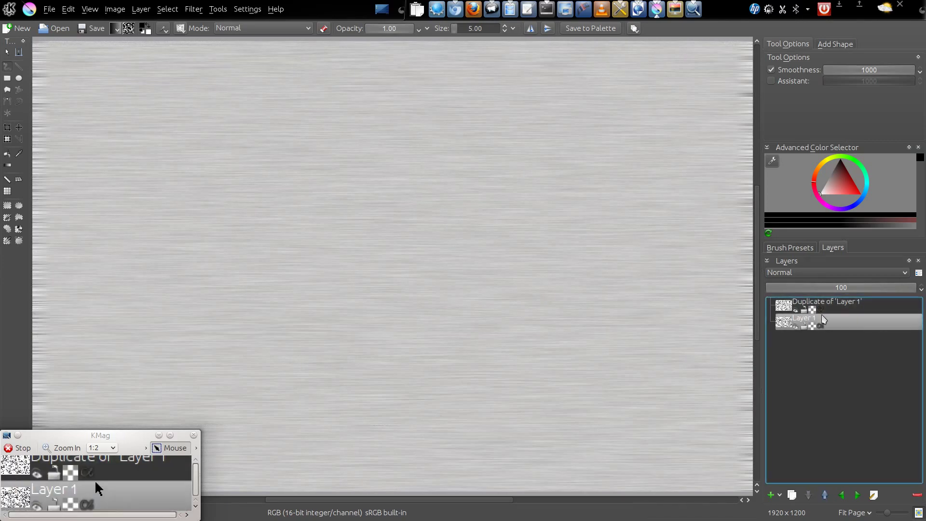
- Hide the duplicate and apply a 90° Motion Blur of length 100 to Layer 1
{"action": "left_click", "coordinate": [796, 310]}
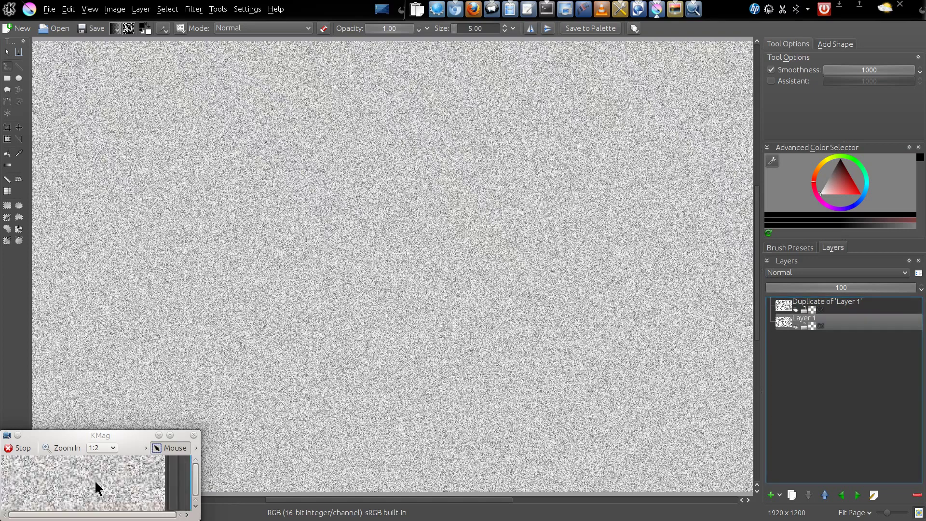
{"action": "left_click", "coordinate": [194, 8]}
{"action": "mouse_move", "coordinate": [238, 65]}
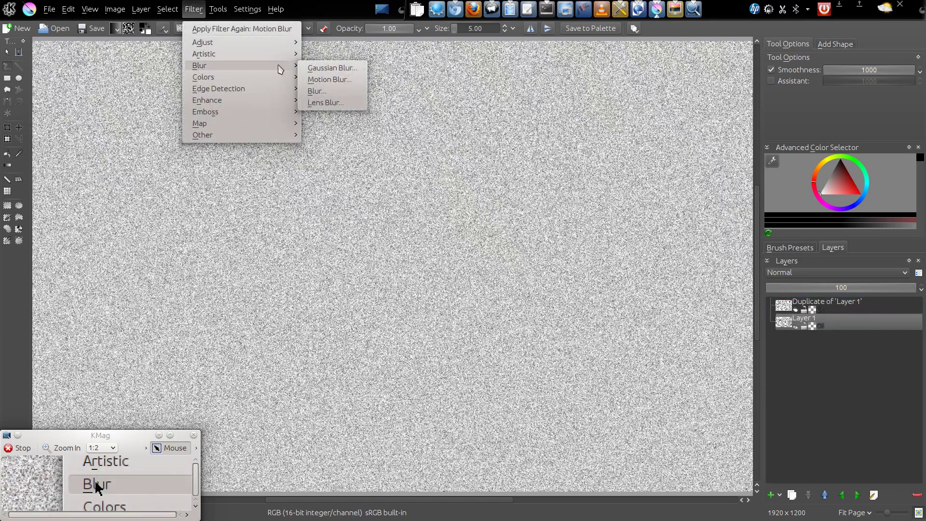
{"action": "left_click", "coordinate": [330, 79]}
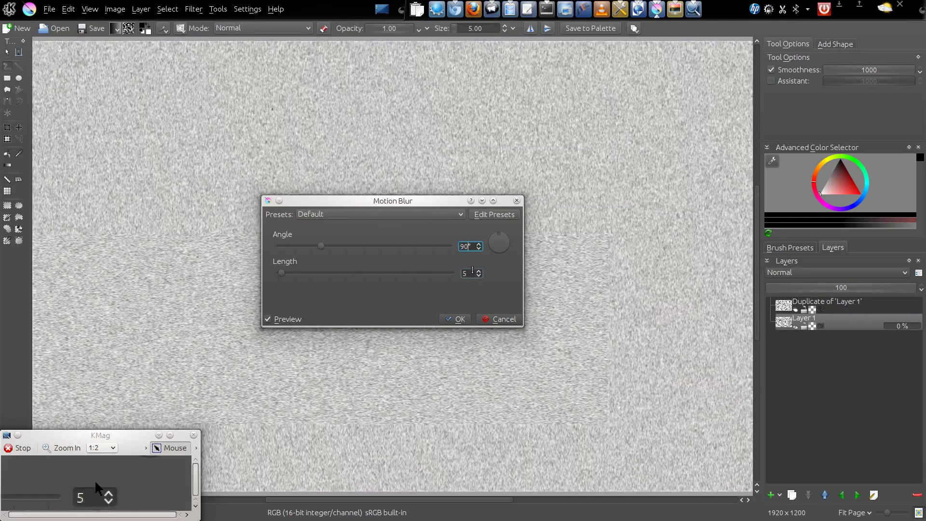
{"action": "left_click", "coordinate": [468, 273]}
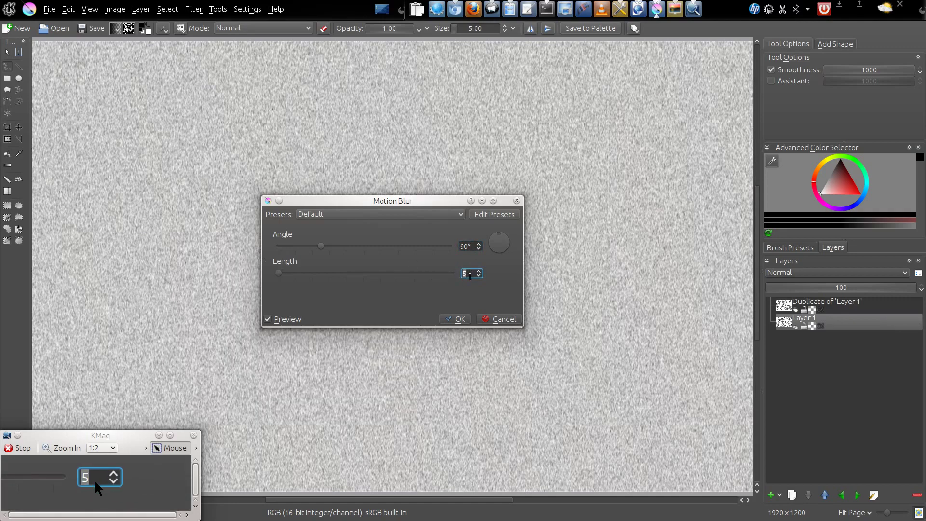
{"action": "type", "text": "100"}
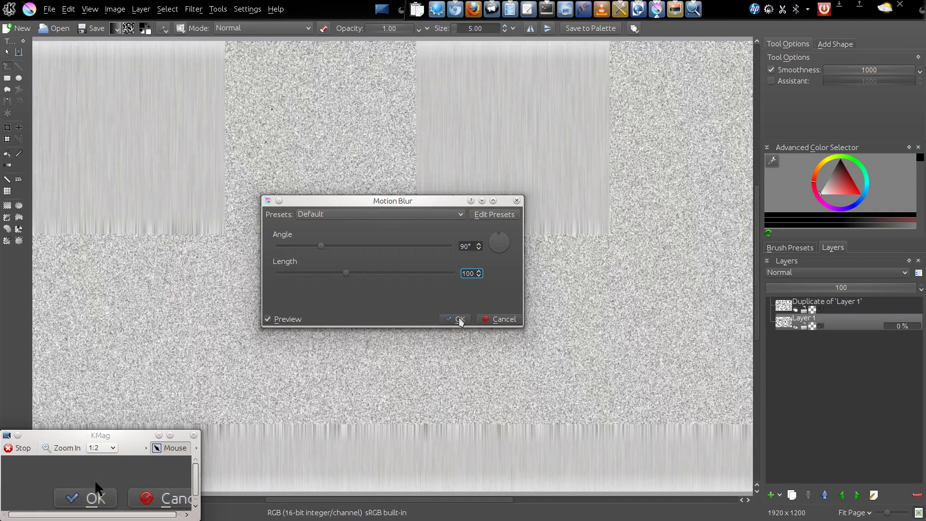
{"action": "left_click", "coordinate": [460, 319]}
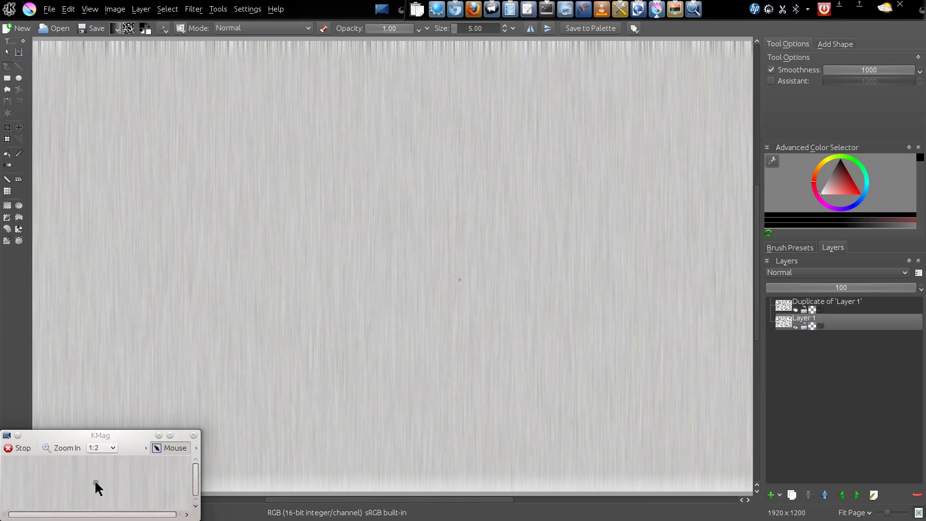
- Set the duplicate layer's blend mode to Exclusion for a dark crosshatched texture
{"action": "left_click", "coordinate": [859, 307]}
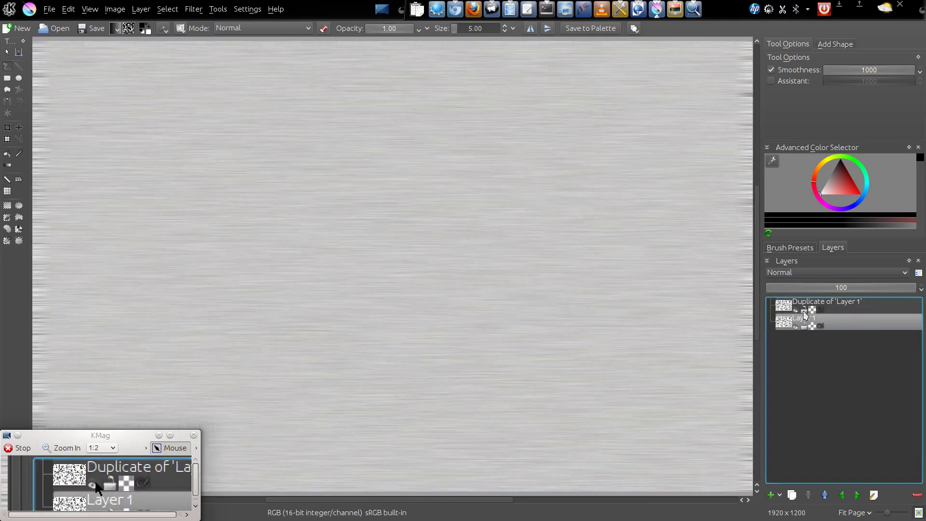
{"action": "left_click", "coordinate": [813, 277]}
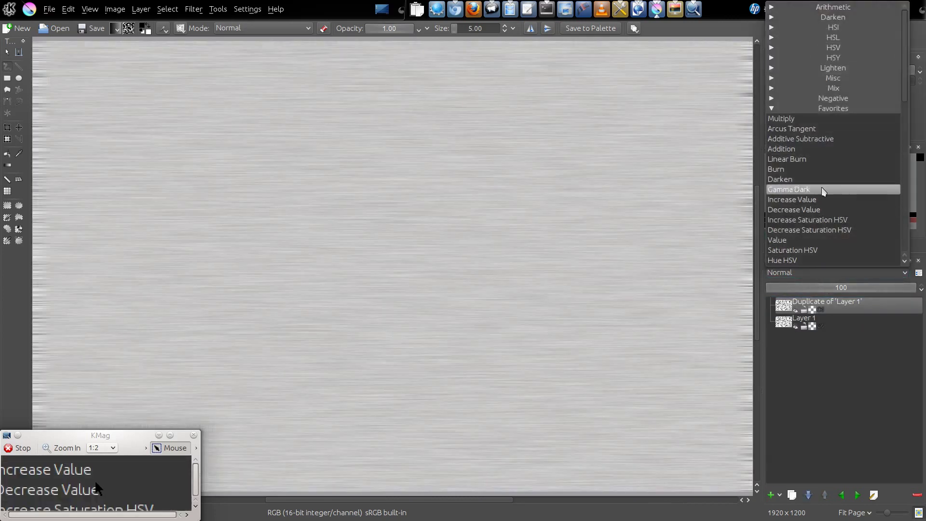
{"action": "scroll", "coordinate": [814, 193], "scroll_direction": "down", "scroll_amount": 1}
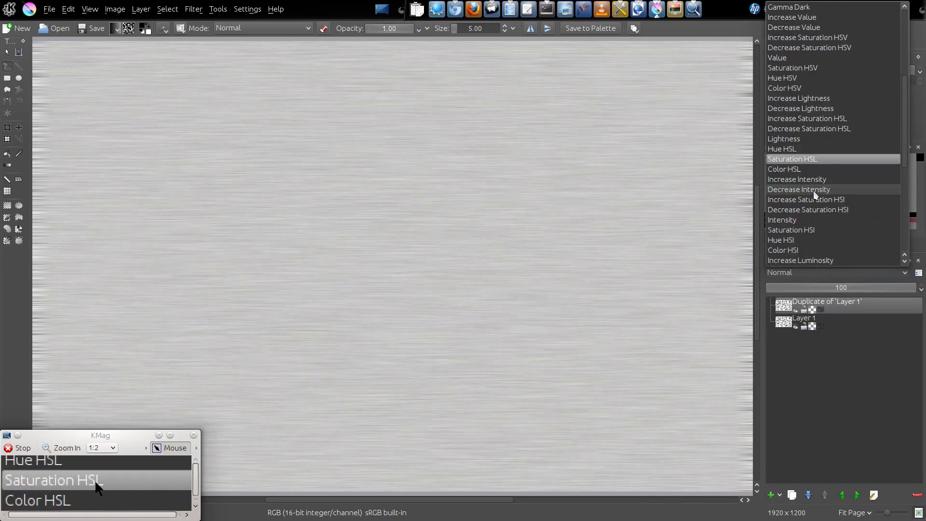
{"action": "scroll", "coordinate": [814, 193], "scroll_direction": "down", "scroll_amount": 1}
{"action": "scroll", "coordinate": [814, 193], "scroll_direction": "down", "scroll_amount": 1}
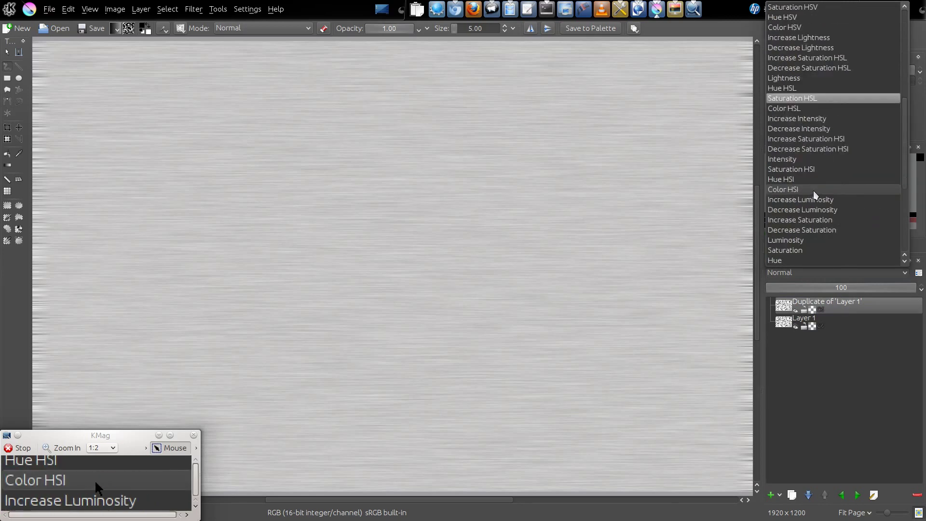
{"action": "scroll", "coordinate": [815, 194], "scroll_direction": "down", "scroll_amount": 1}
{"action": "scroll", "coordinate": [815, 194], "scroll_direction": "down", "scroll_amount": 1}
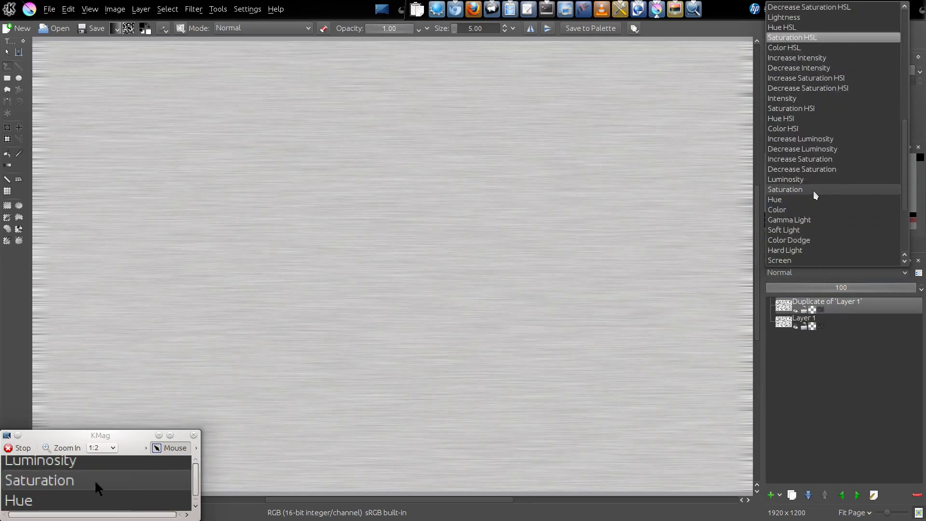
{"action": "scroll", "coordinate": [815, 194], "scroll_direction": "down", "scroll_amount": 1}
{"action": "scroll", "coordinate": [814, 194], "scroll_direction": "down", "scroll_amount": 1}
{"action": "scroll", "coordinate": [813, 190], "scroll_direction": "down", "scroll_amount": 1}
{"action": "scroll", "coordinate": [814, 191], "scroll_direction": "down", "scroll_amount": 1}
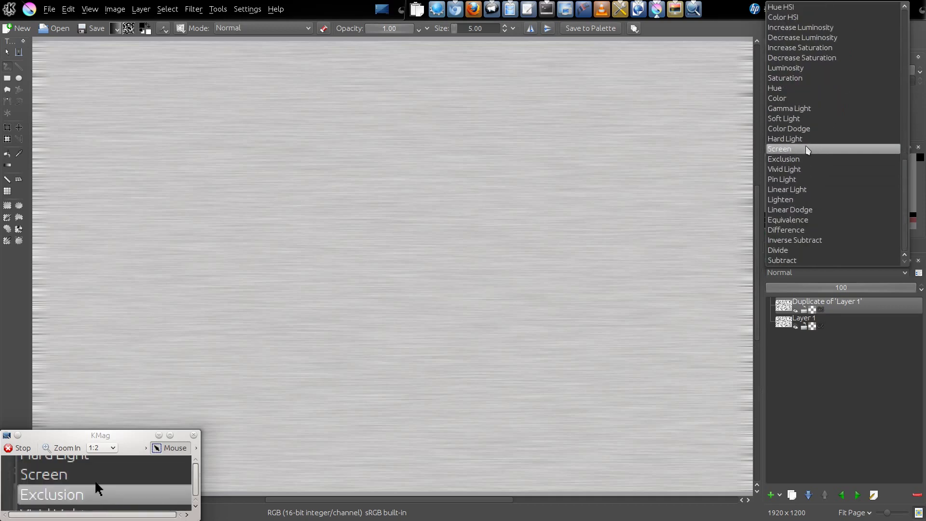
{"action": "left_click", "coordinate": [806, 159]}
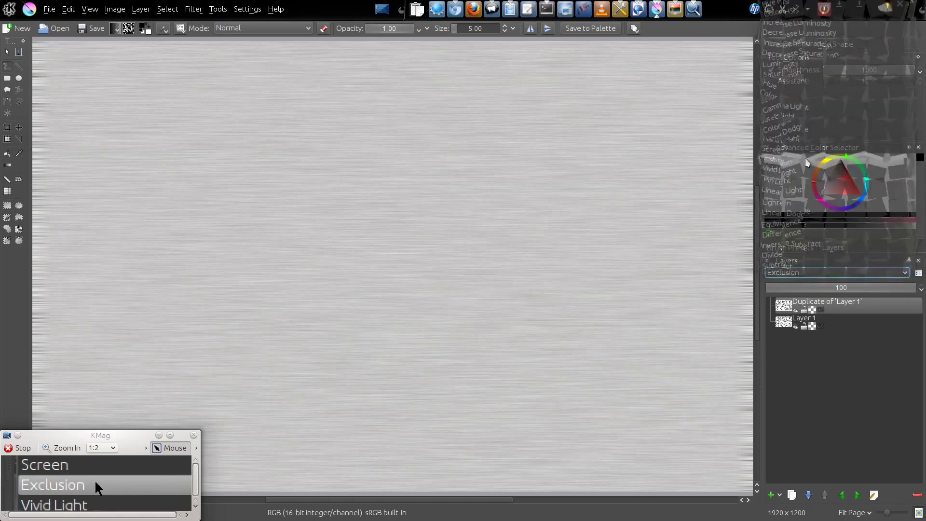
{"action": "scroll", "coordinate": [192, 224], "scroll_direction": "down", "scroll_amount": 2}
{"action": "scroll", "coordinate": [192, 225], "scroll_direction": "up", "scroll_amount": 2}
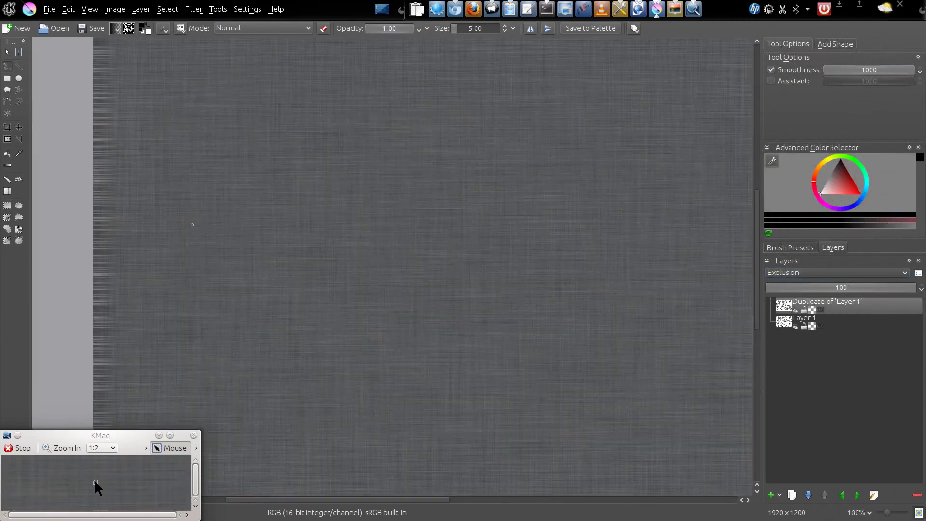
{"action": "scroll", "coordinate": [192, 225], "scroll_direction": "down", "scroll_amount": 1}
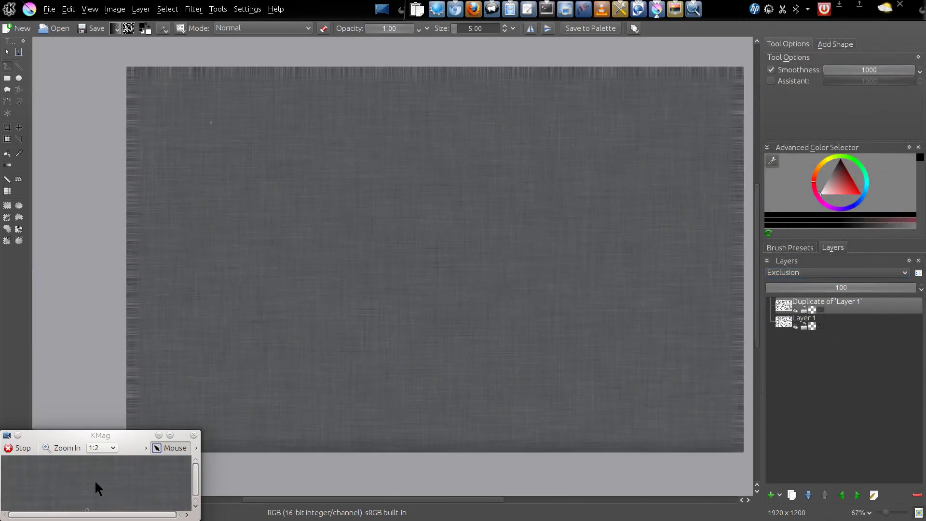
- Crop the canvas to 1824×1102 px, just inside the streaky edges
{"action": "scroll", "coordinate": [192, 225], "scroll_direction": "down", "scroll_amount": 1}
{"action": "left_click", "coordinate": [8, 127]}
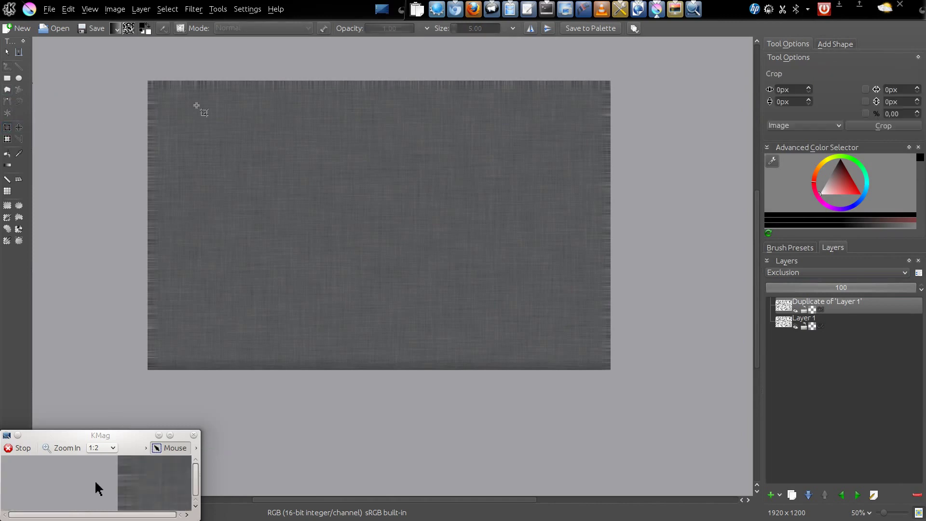
{"action": "mouse_move", "coordinate": [161, 92]}
{"action": "left_mouse_down"}
{"action": "mouse_move", "coordinate": [622, 357]}
{"action": "mouse_move", "coordinate": [589, 375]}
{"action": "mouse_move", "coordinate": [601, 359]}
{"action": "left_mouse_up"}
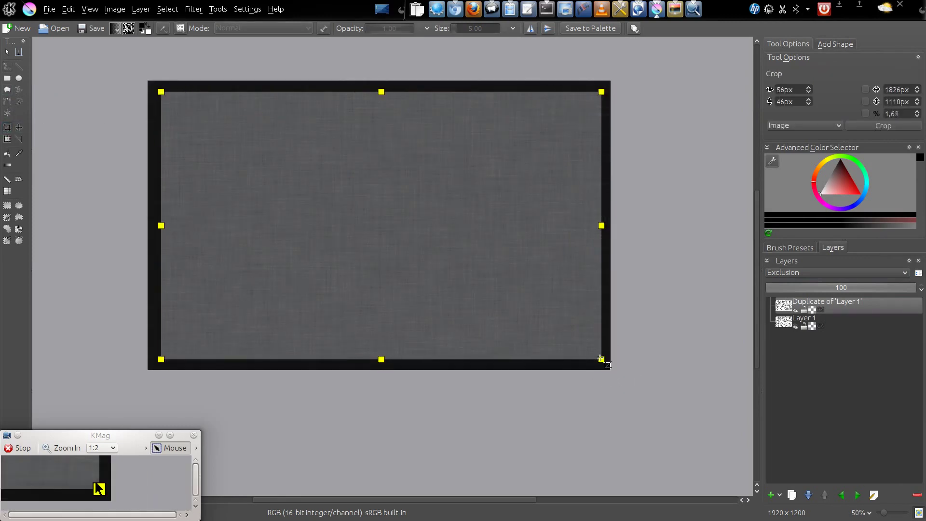
{"action": "double_click", "coordinate": [454, 245]}
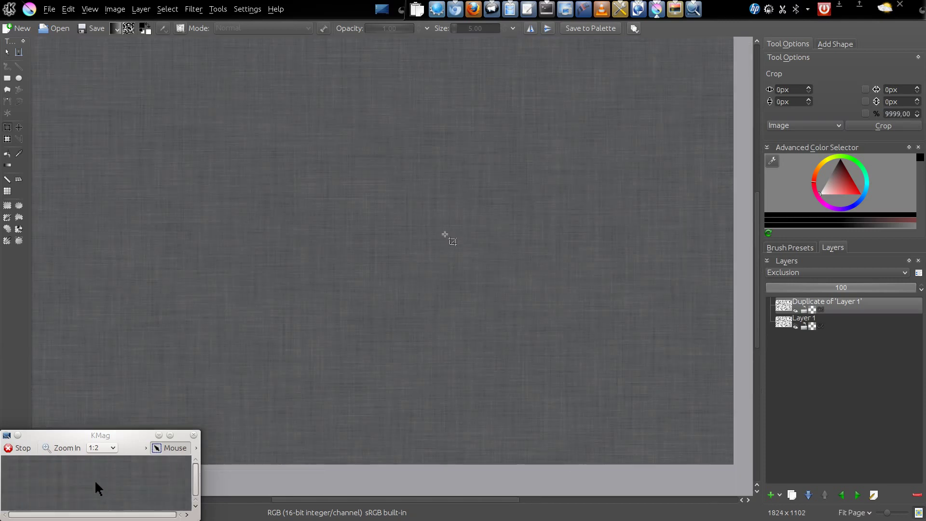
{"action": "left_click", "coordinate": [114, 9]}
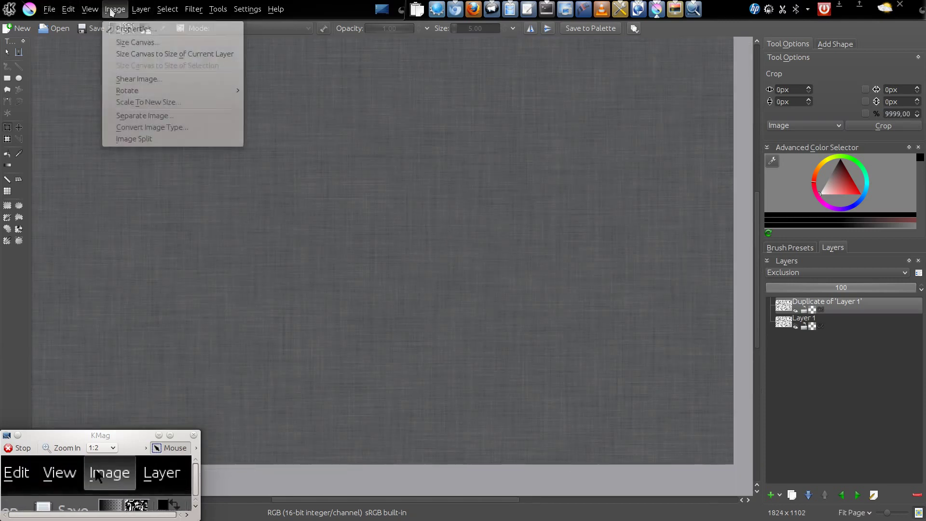
- Scale the image to width 1920 and height 1200 pixels
{"action": "left_click", "coordinate": [147, 101]}
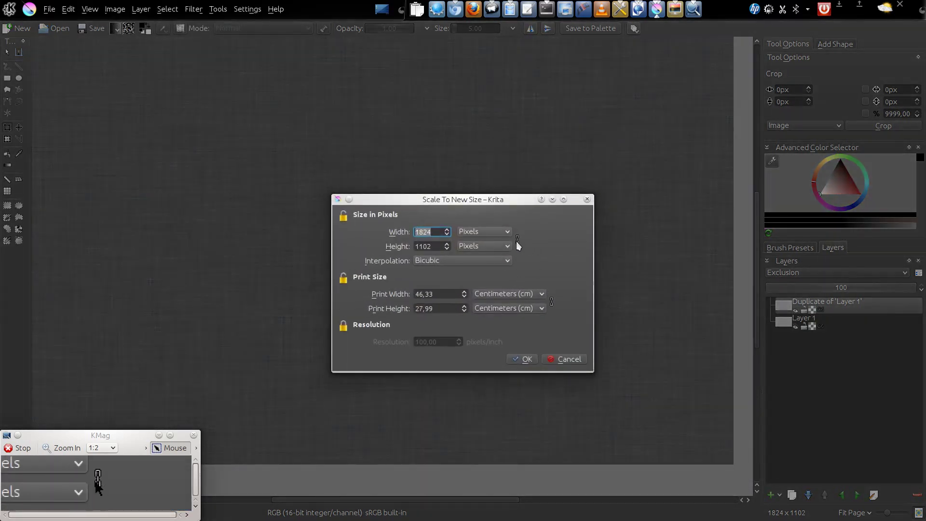
{"action": "key", "text": "End"}
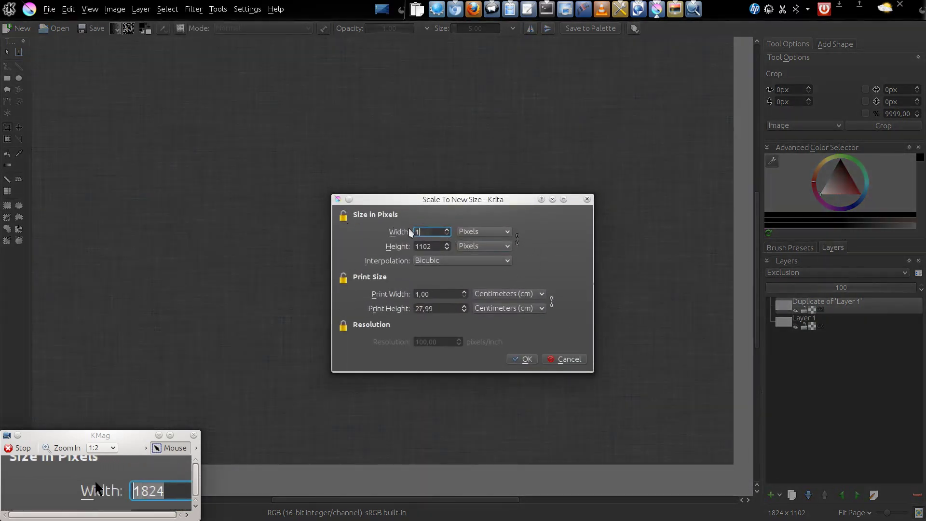
{"action": "type", "text": "19"}
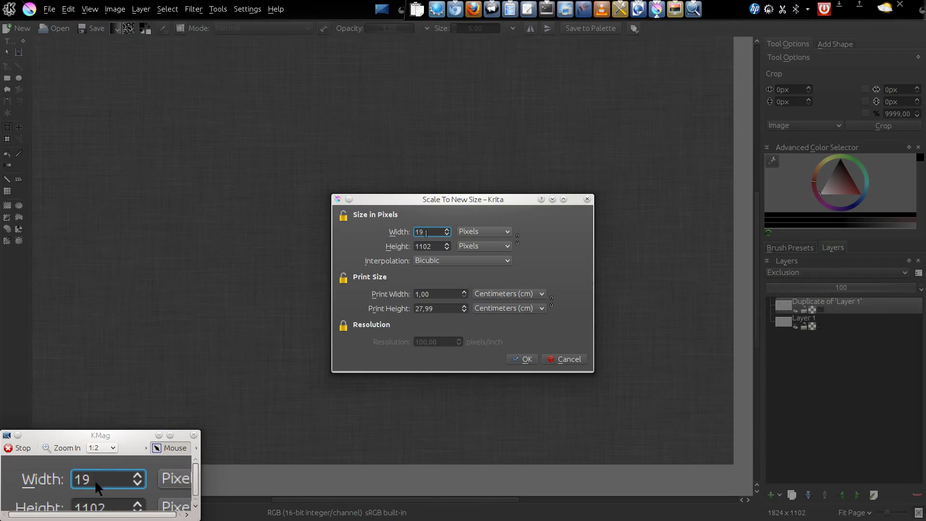
{"action": "type", "text": "20"}
{"action": "left_click", "coordinate": [435, 246]}
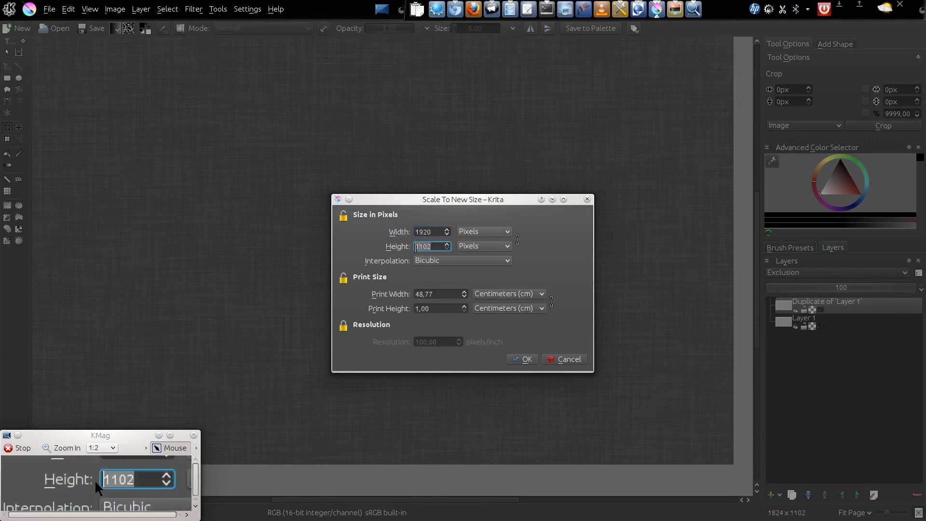
{"action": "type", "text": "1200"}
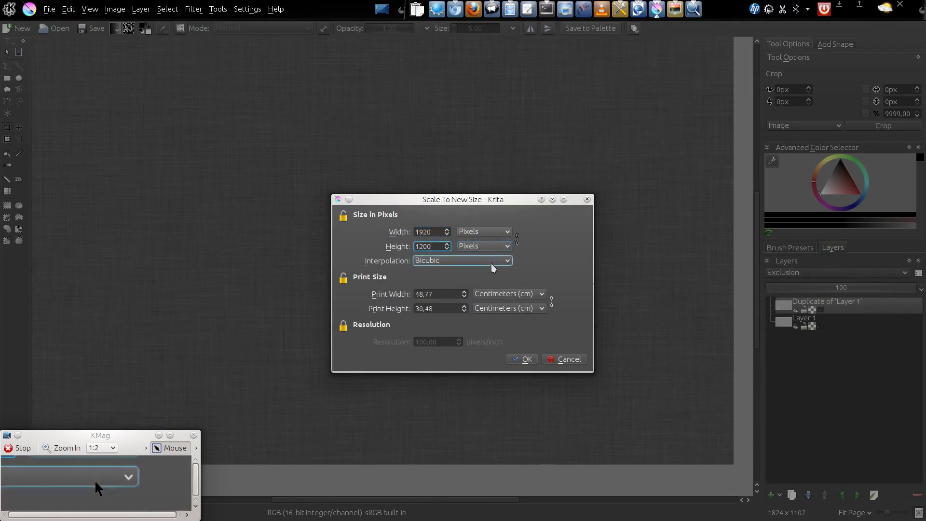
{"action": "left_click", "coordinate": [525, 360]}
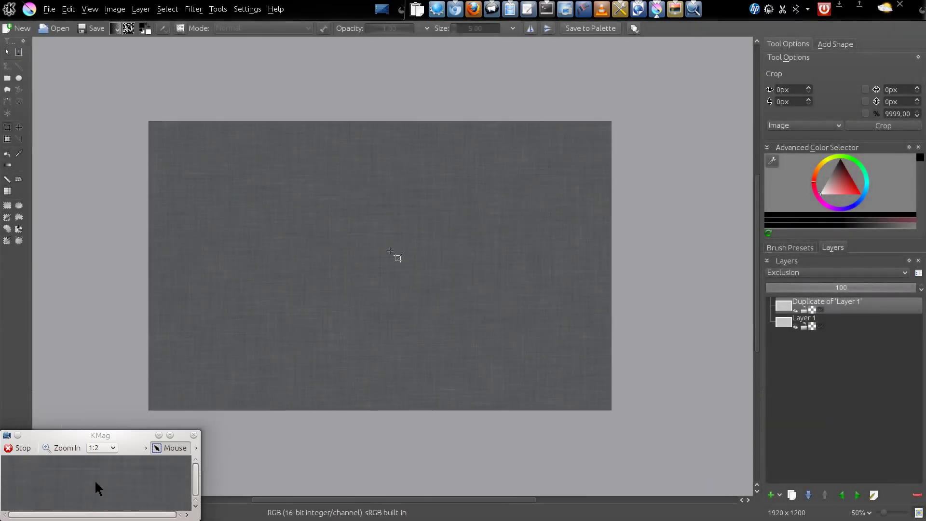
- Add an empty Layer 2 at the top of the layer stack
{"action": "scroll", "coordinate": [391, 251], "scroll_direction": "up", "scroll_amount": 1}
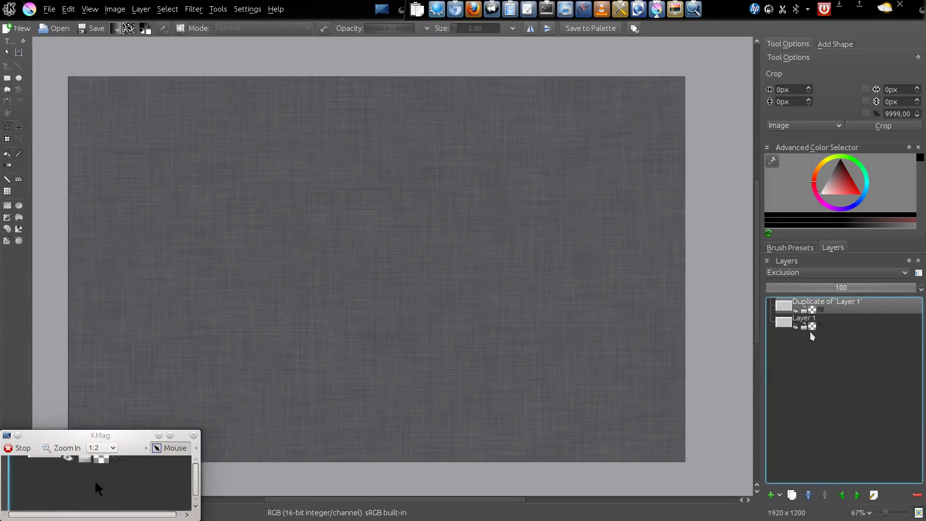
{"action": "right_click", "coordinate": [821, 304]}
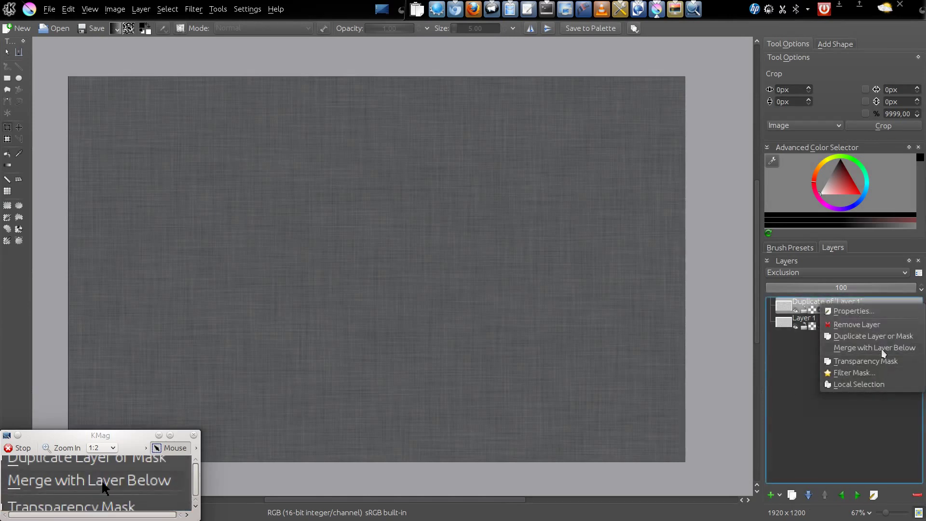
{"action": "left_click", "coordinate": [783, 415]}
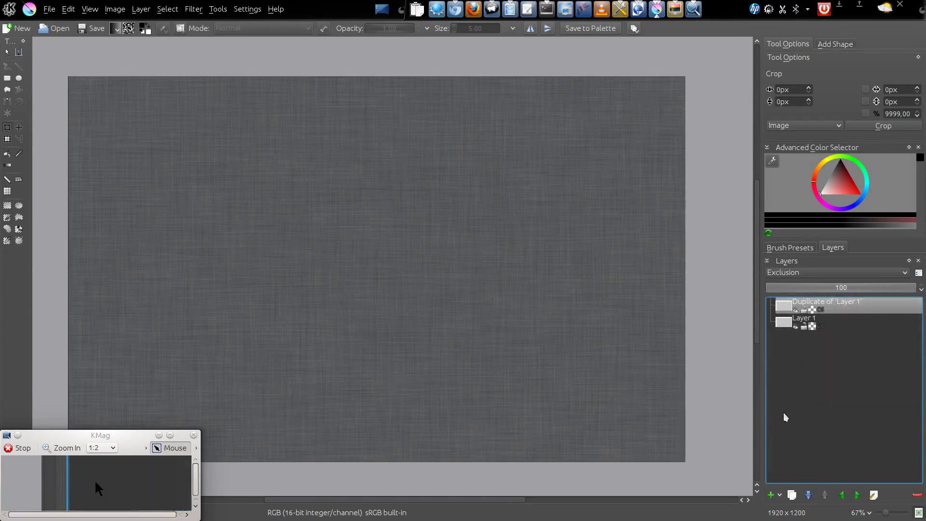
{"action": "left_click", "coordinate": [773, 497]}
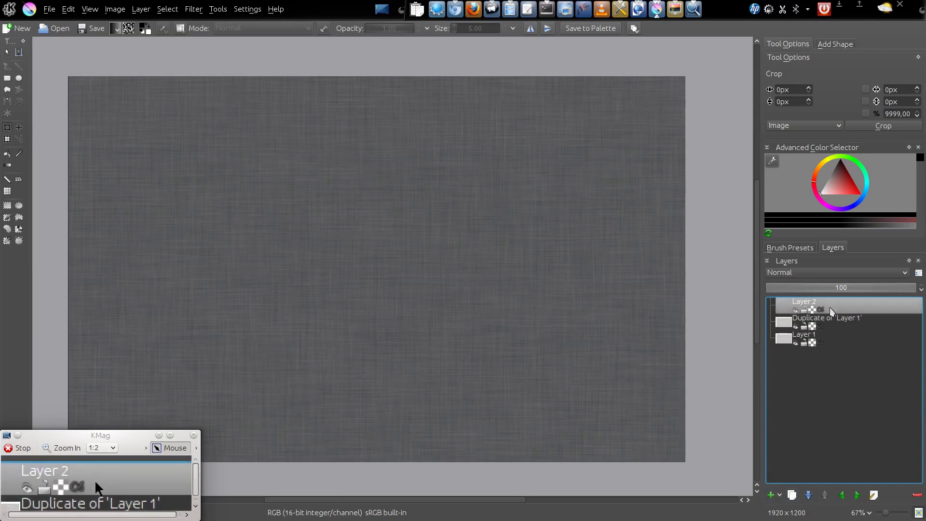
- Draw a reversed black-and-white radial gradient on Layer 2 from bottom centre upward
{"action": "left_click", "coordinate": [8, 167]}
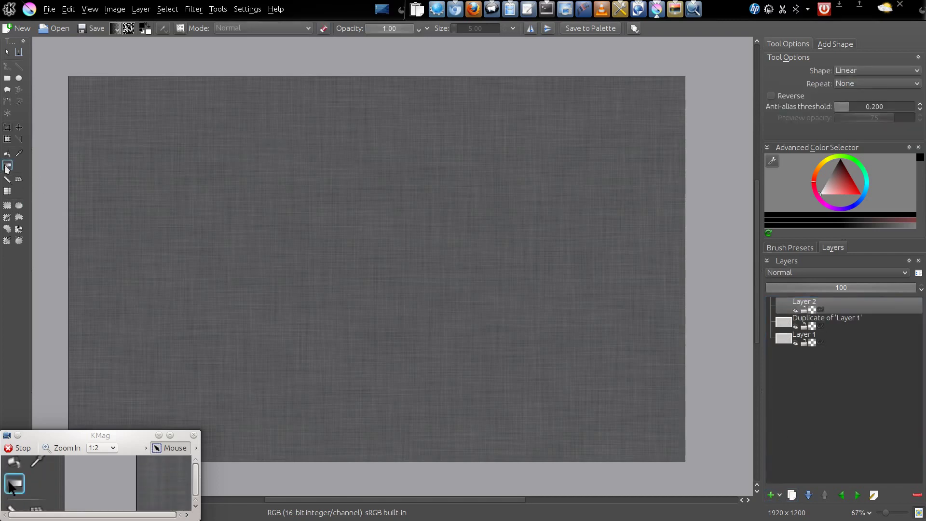
{"action": "left_click", "coordinate": [142, 33]}
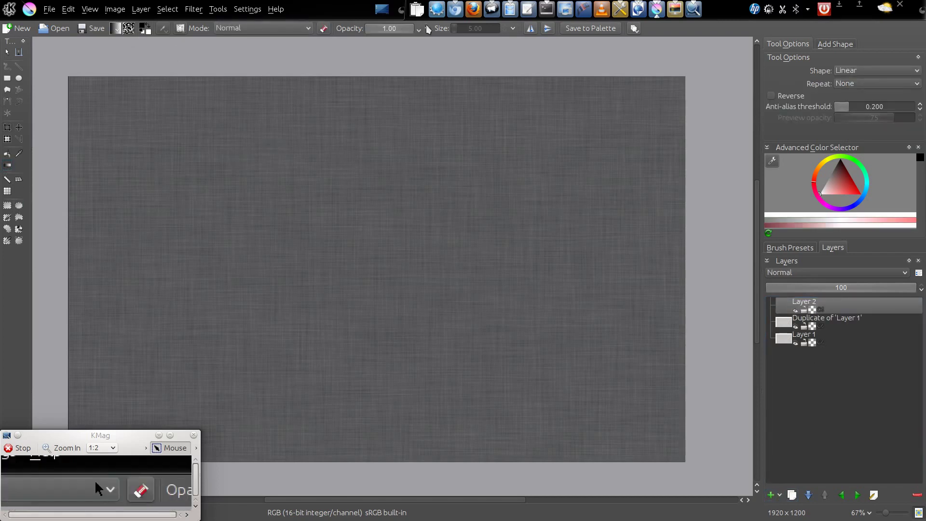
{"action": "left_click", "coordinate": [877, 72]}
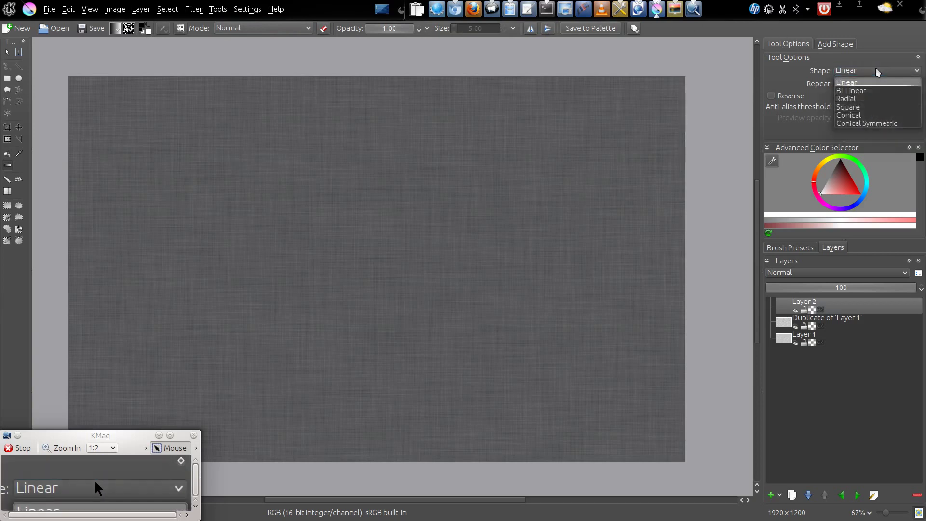
{"action": "left_click", "coordinate": [846, 98]}
{"action": "left_click", "coordinate": [772, 95]}
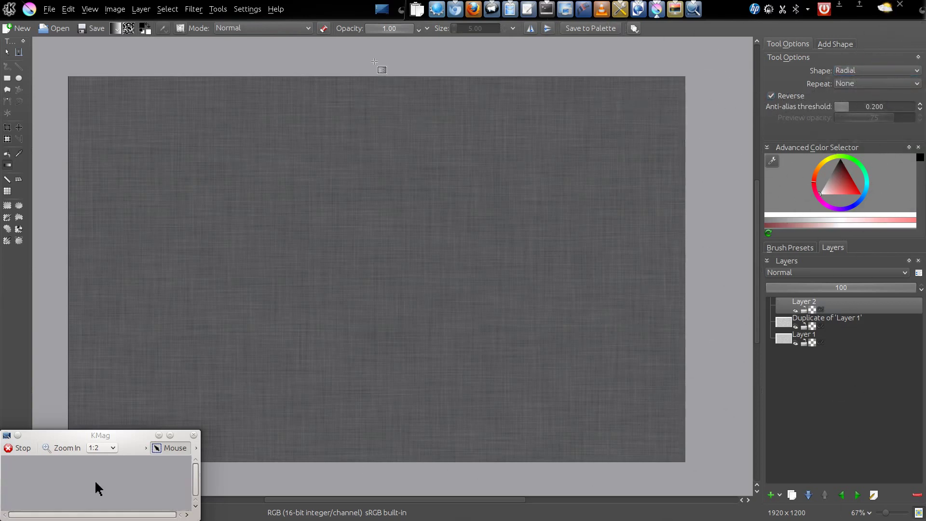
{"action": "left_click_drag", "start_coordinate": [375, 62], "coordinate": [373, 482]}
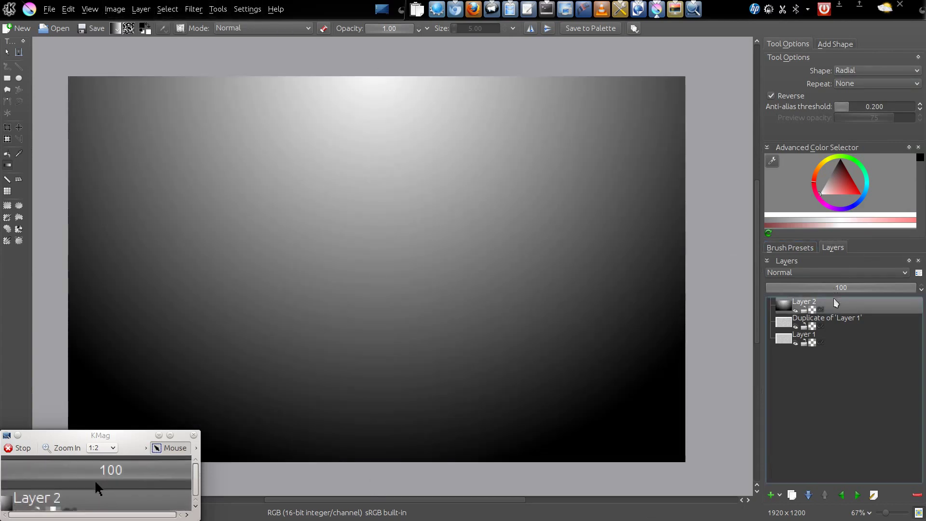
{"action": "mouse_move", "coordinate": [356, 481]}
{"action": "left_mouse_down"}
{"action": "mouse_move", "coordinate": [372, 68]}
{"action": "mouse_move", "coordinate": [358, 54]}
{"action": "left_mouse_up"}
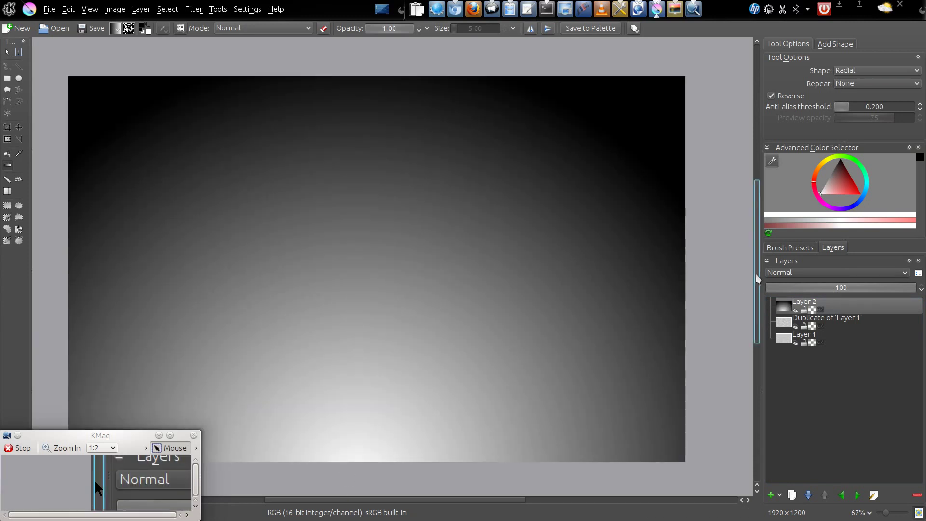
- Set the gradient Layer 2 to Multiply blending and add an empty Layer 3 above it
{"action": "left_click", "coordinate": [823, 273]}
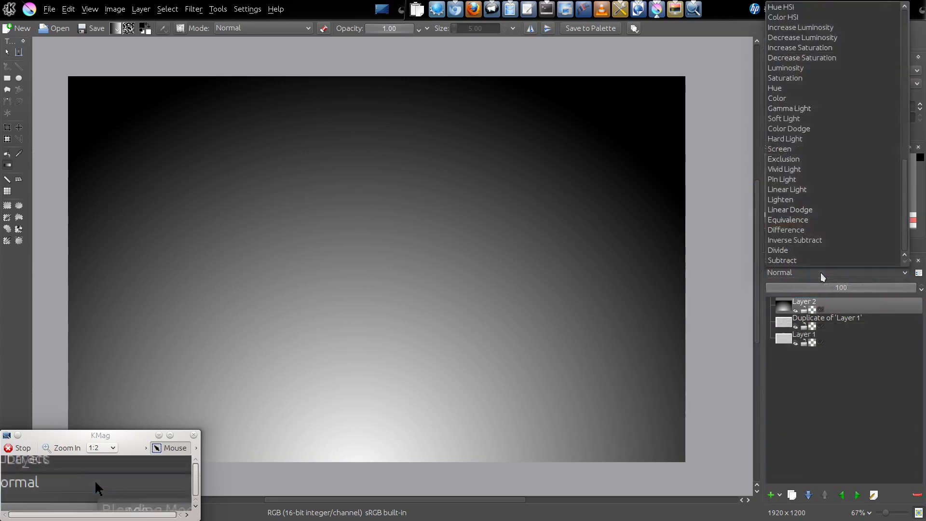
{"action": "scroll", "coordinate": [817, 86], "scroll_direction": "up", "scroll_amount": 5}
{"action": "scroll", "coordinate": [825, 83], "scroll_direction": "up", "scroll_amount": 10}
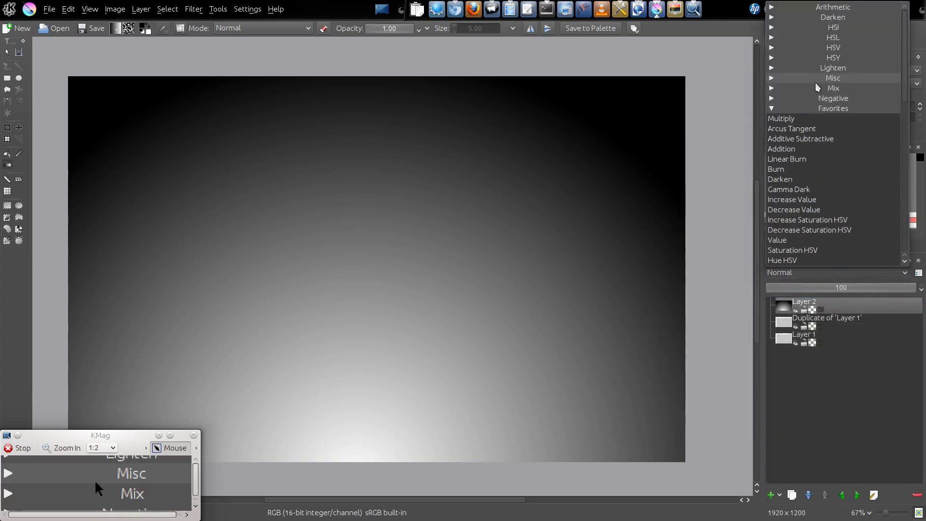
{"action": "left_click", "coordinate": [791, 119]}
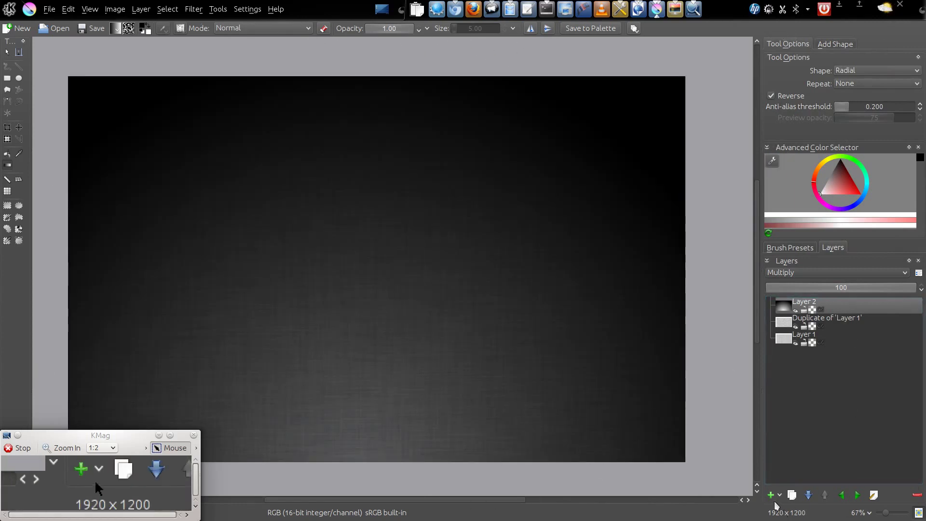
{"action": "left_click", "coordinate": [771, 496]}
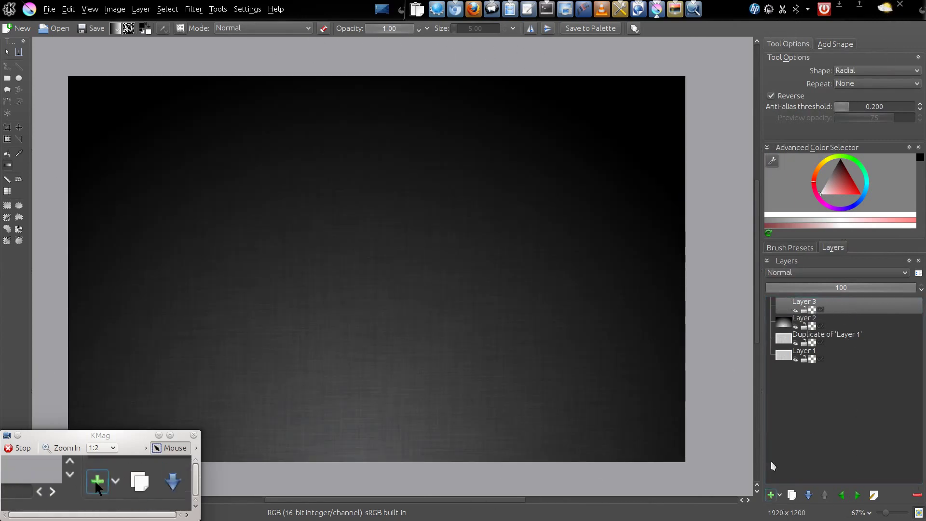
- Fill Layer 3 with a saturated pure blue using the Fill tool
{"action": "left_click", "coordinate": [7, 155]}
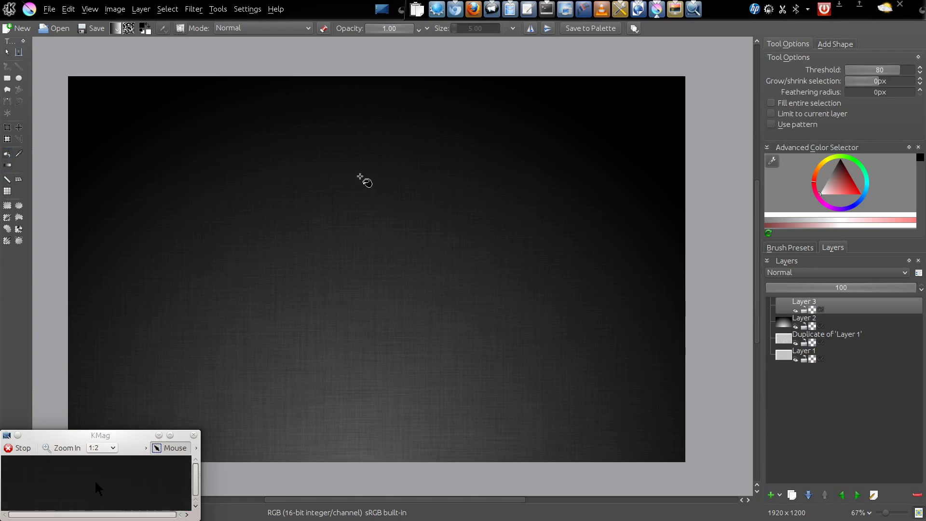
{"action": "right_click", "coordinate": [361, 177]}
{"action": "left_click_drag", "start_coordinate": [341, 178], "coordinate": [374, 198]}
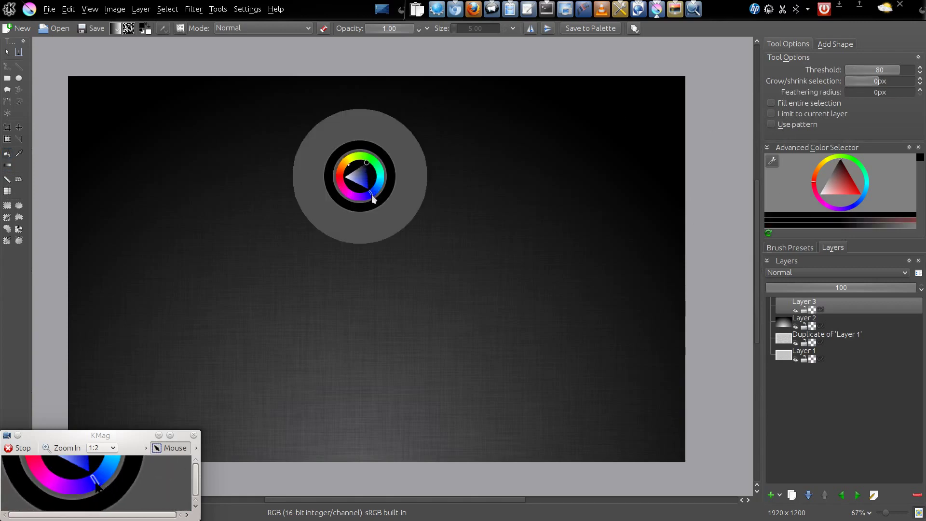
{"action": "left_click", "coordinate": [369, 189]}
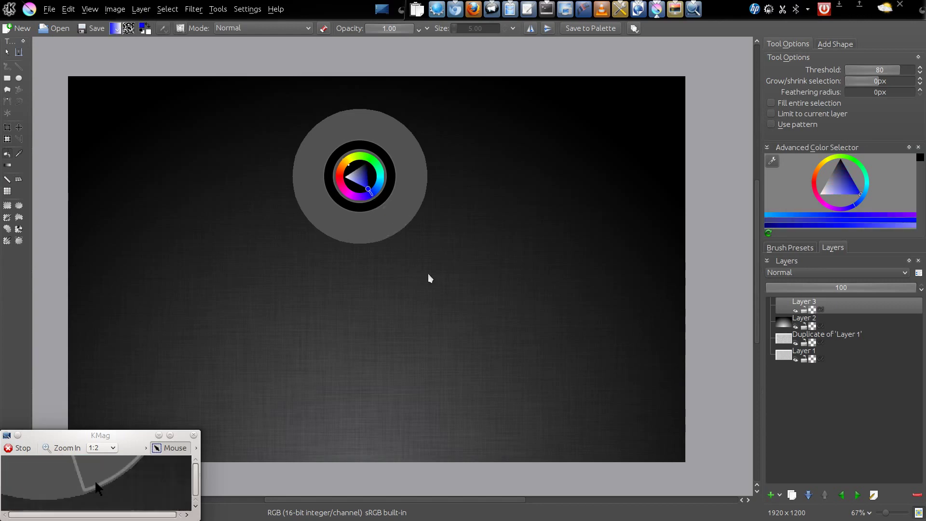
{"action": "left_click", "coordinate": [494, 316]}
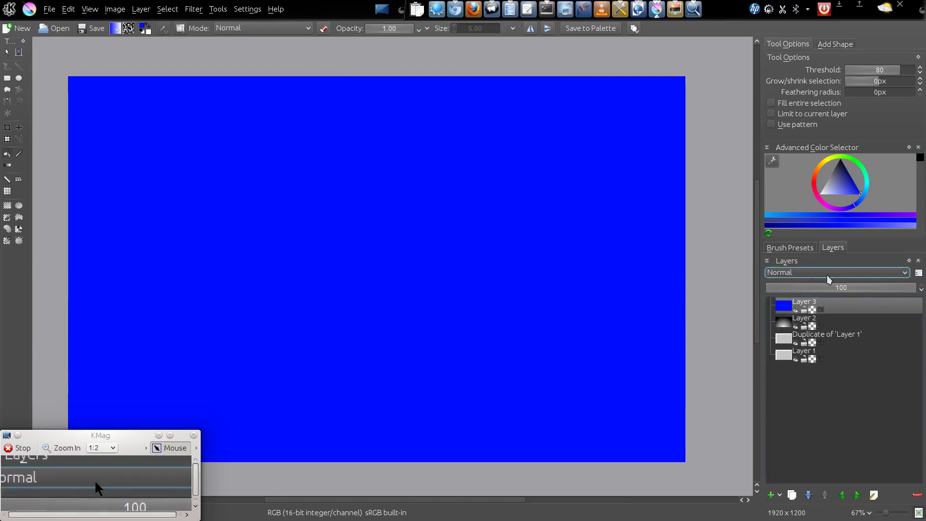
- Set the blue Layer 3 to 21% opacity with Multiply blending
{"action": "left_click", "coordinate": [831, 288]}
{"action": "left_click", "coordinate": [798, 288]}
{"action": "left_click", "coordinate": [799, 276]}
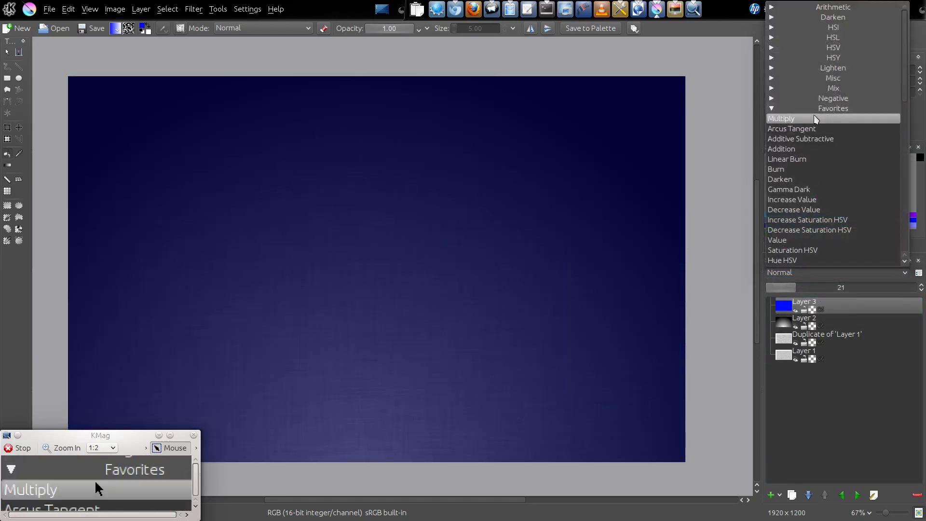
{"action": "left_click", "coordinate": [815, 119]}
{"action": "scroll", "coordinate": [404, 341], "scroll_direction": "down", "scroll_amount": 1}
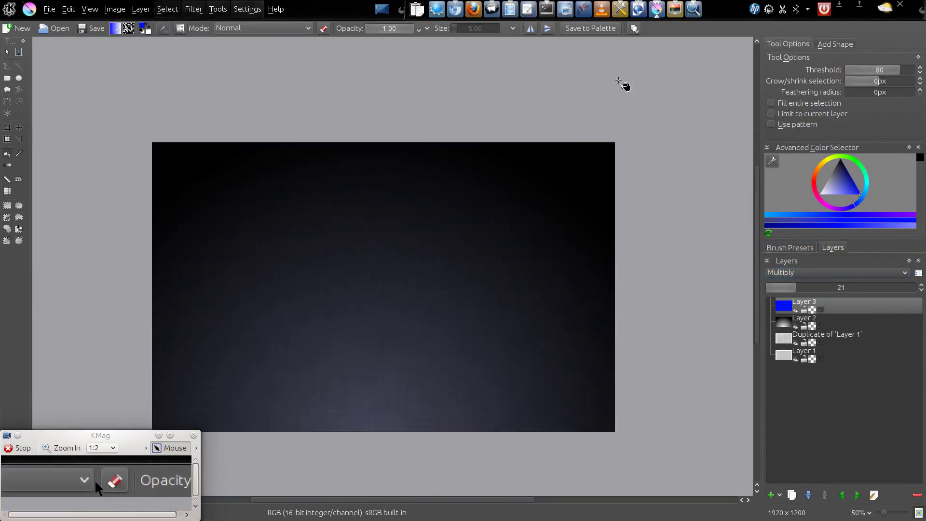
{"action": "left_click", "coordinate": [546, 8]}
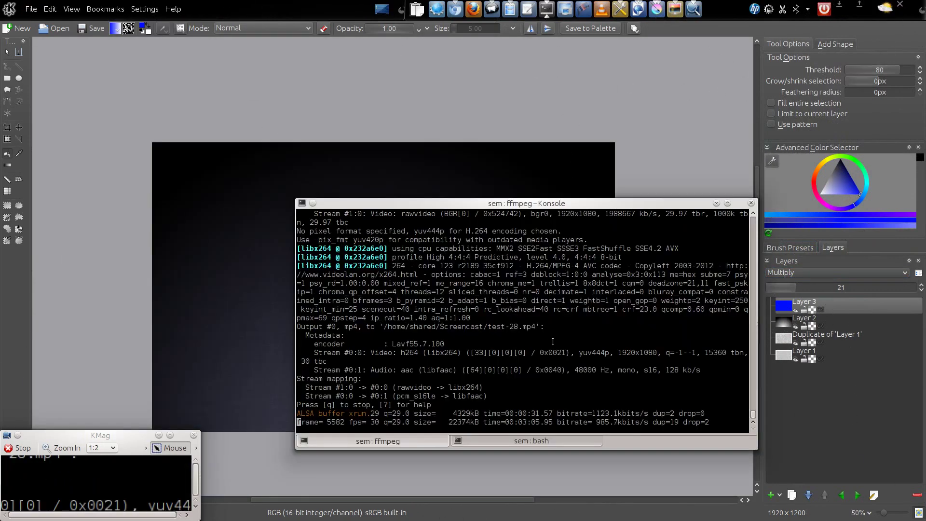